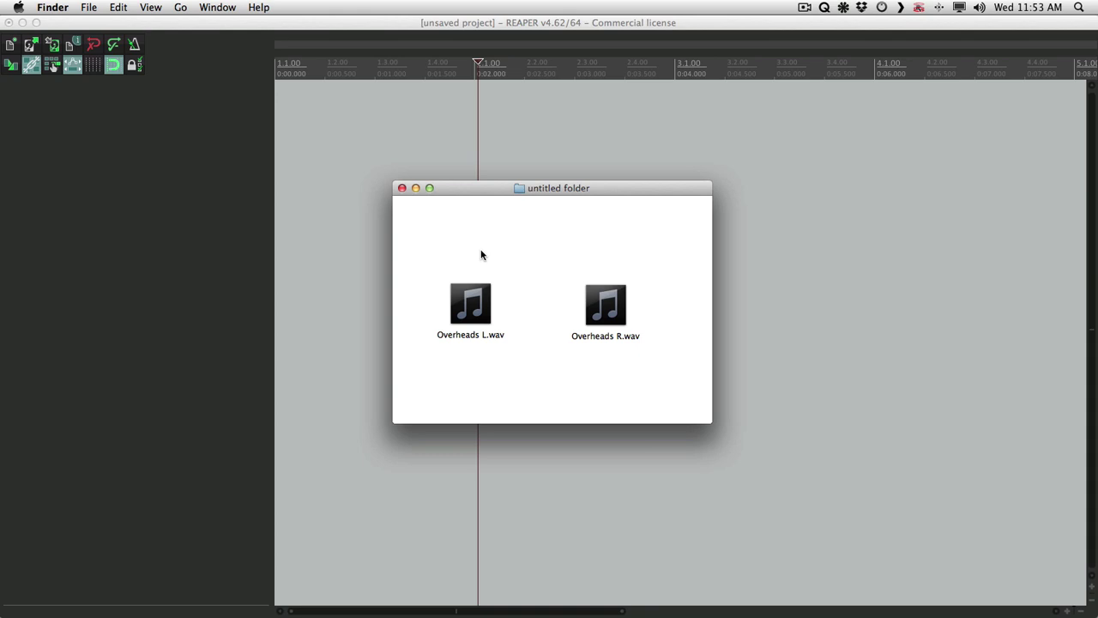
# Select Overheads L.wav and Overheads R.wav in Finder and drag both into the empty REAPER project
pyautogui.click(470, 302)
pyautogui.click(613, 296)
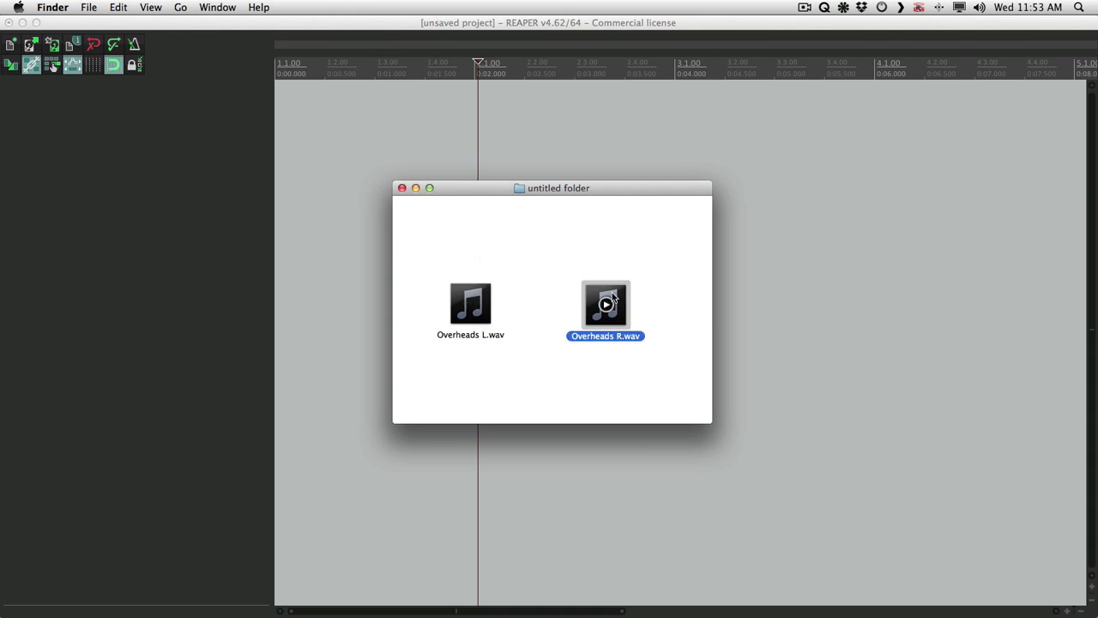
pyautogui.click(520, 240)
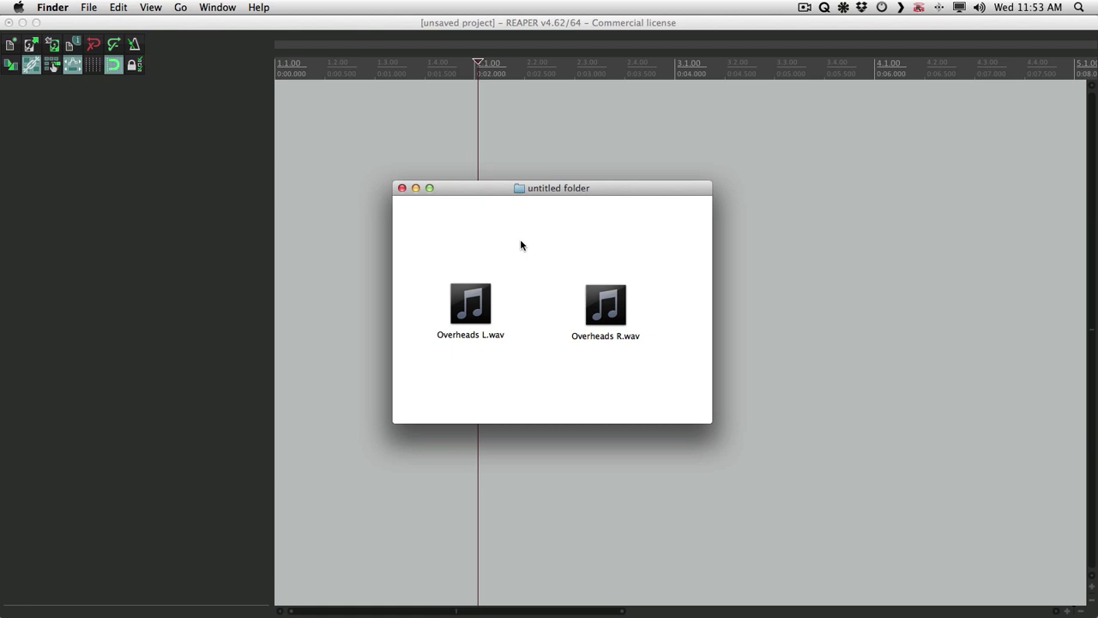
pyautogui.click(469, 301)
pyautogui.keyDown('super'); pyautogui.click(601, 293); pyautogui.keyUp('super')
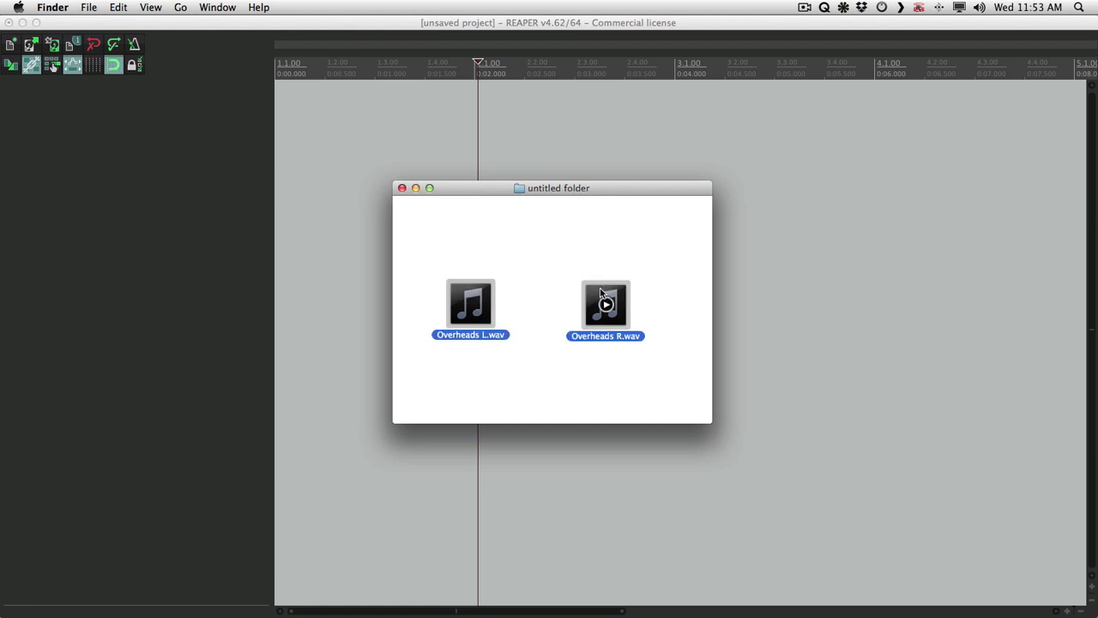
pyautogui.moveTo(601, 293); pyautogui.dragTo(145, 225)
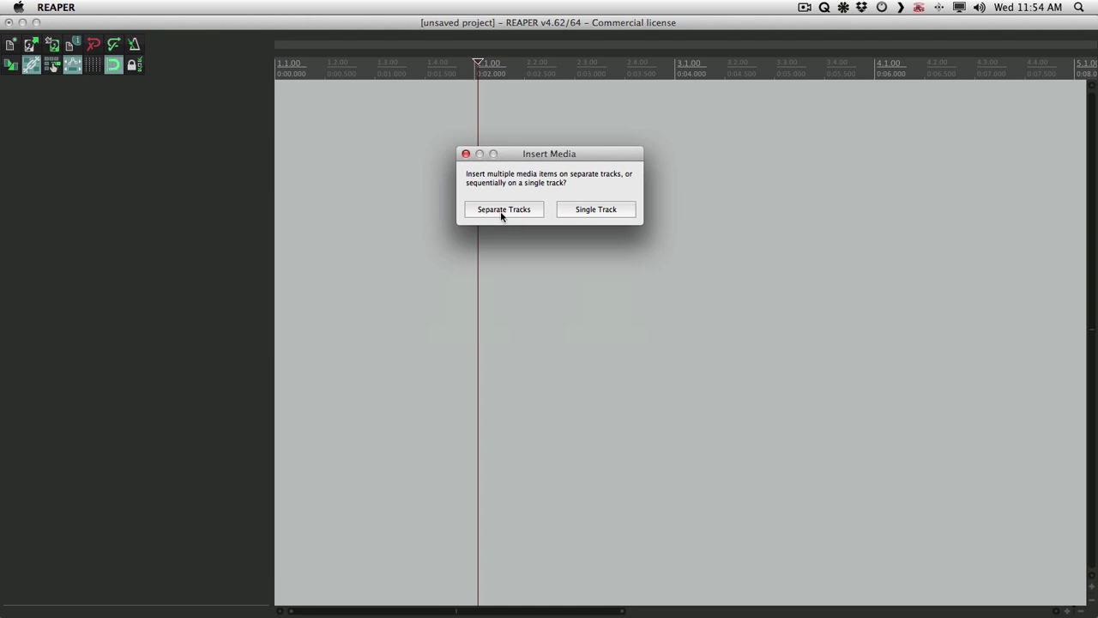
# Insert the two overhead files on separate tracks
pyautogui.click(500, 211)
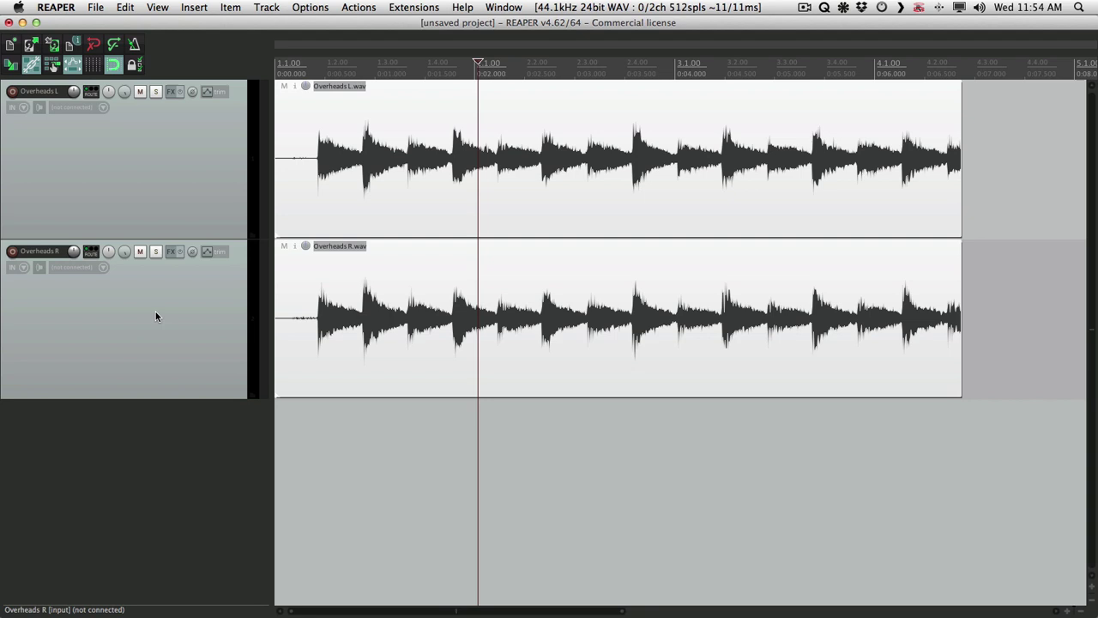
# Turn off 'Trim content behind media items when editing' and turn on 'Show overlapping media items in lanes'
pyautogui.click(306, 5)
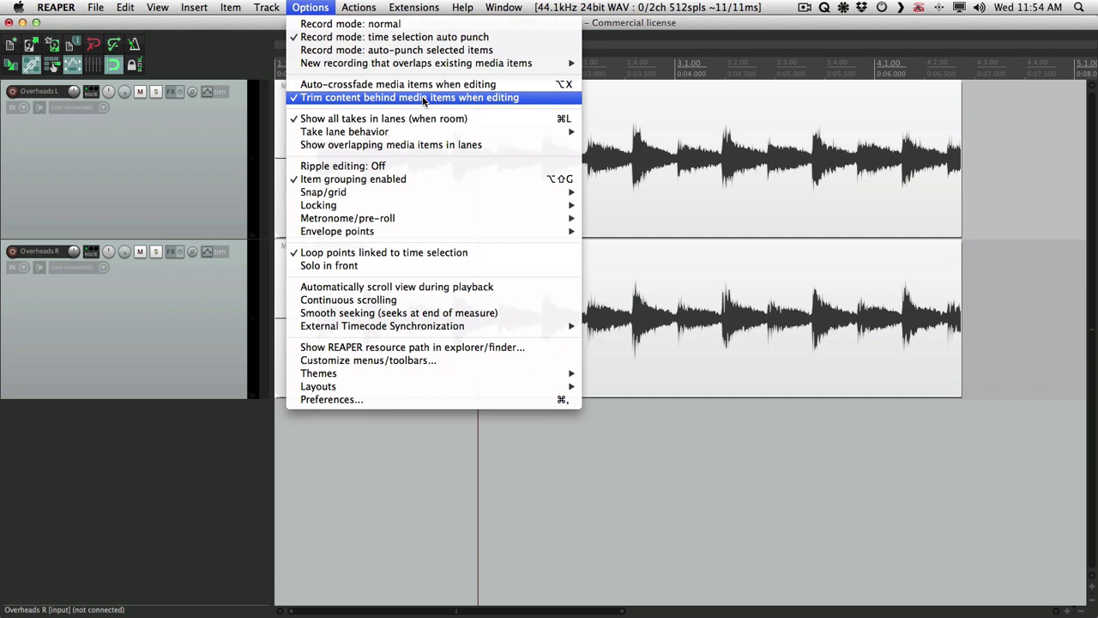
pyautogui.click(423, 100)
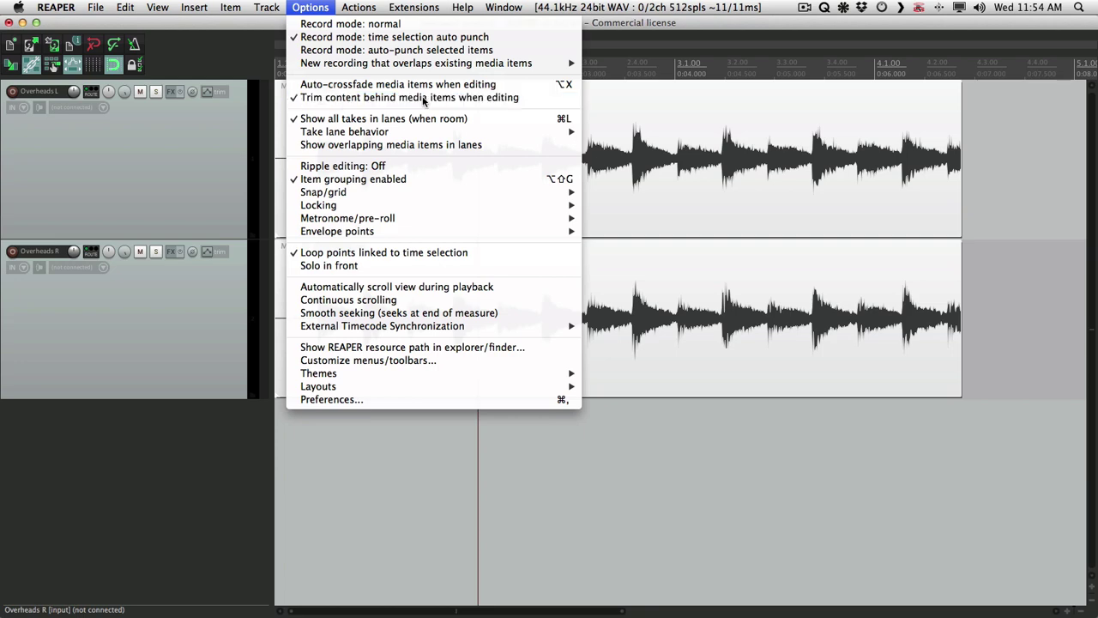
pyautogui.click(313, 7)
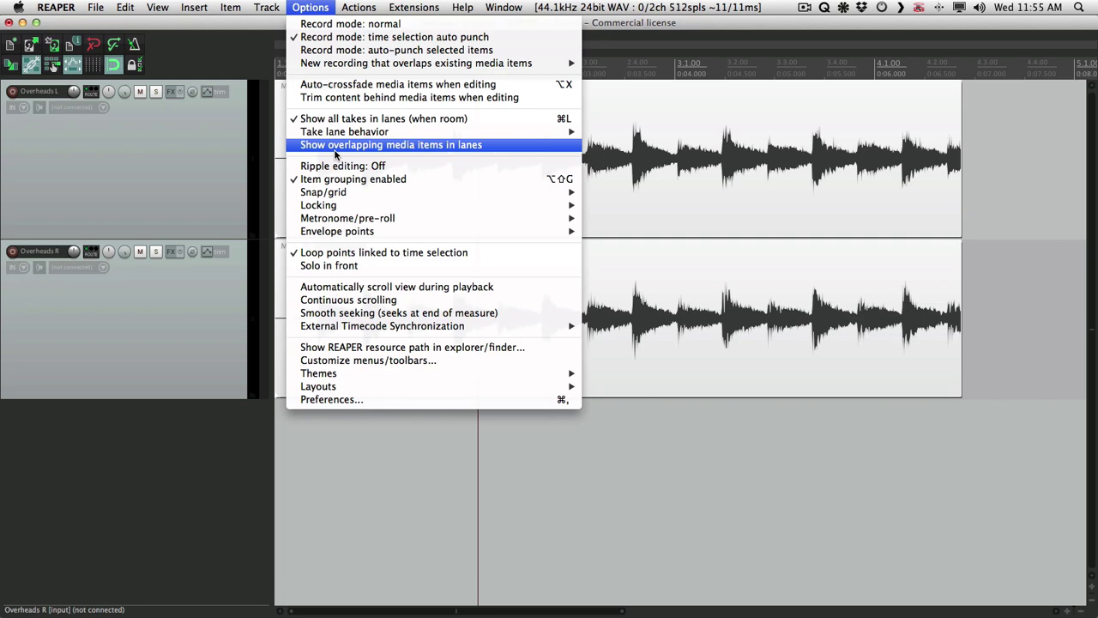
pyautogui.click(335, 151)
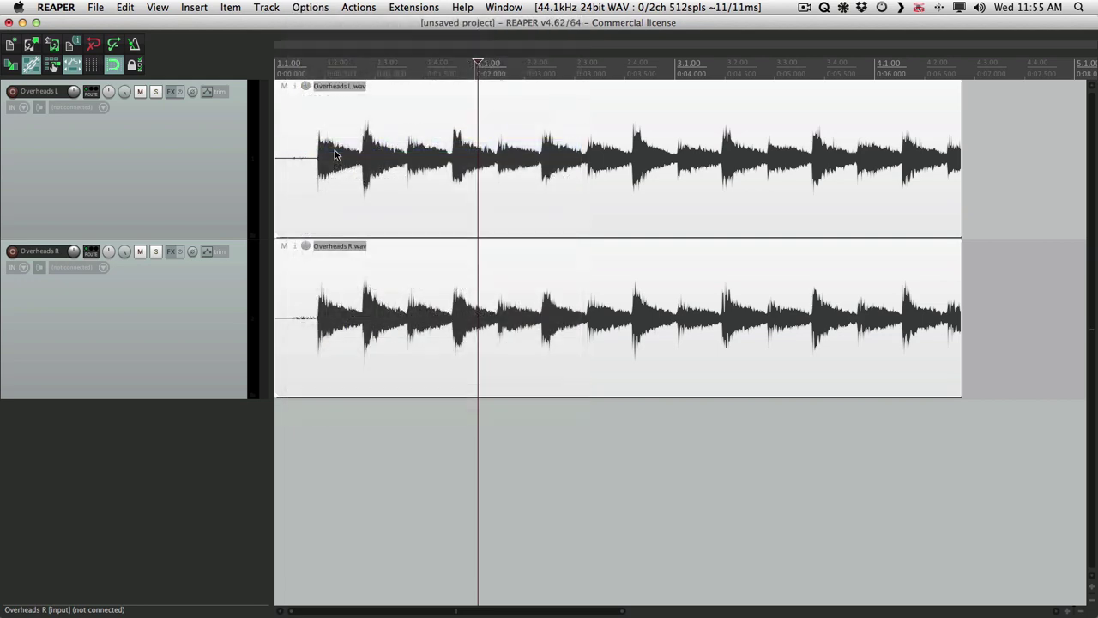
# Toggle trimming behind items back on, then move the Overheads R item onto the Overheads L track
pyautogui.click(310, 7)
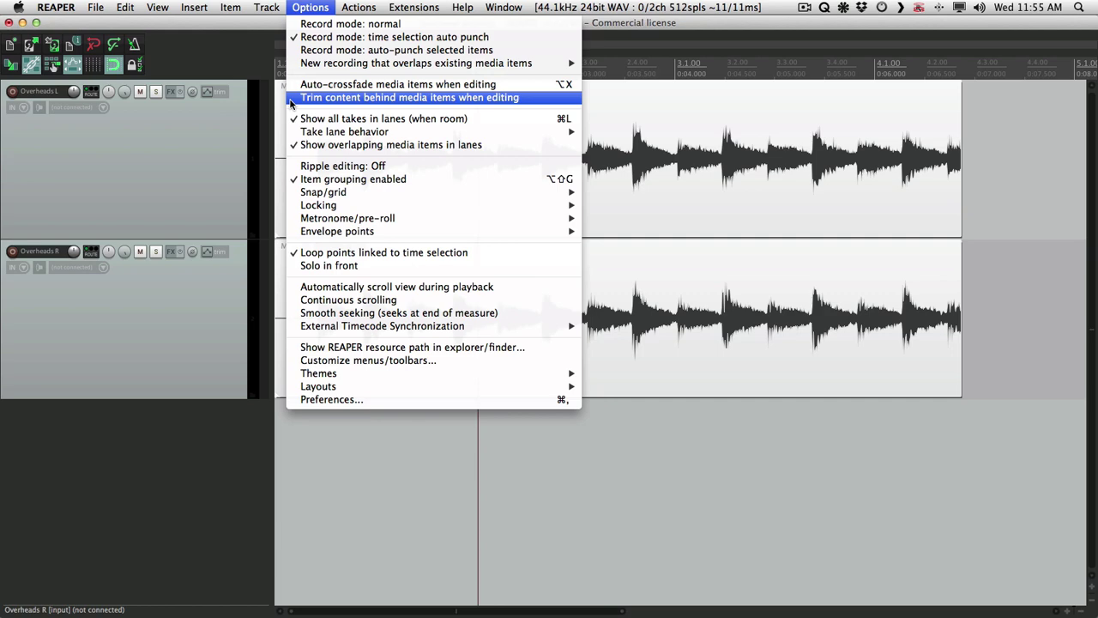
pyautogui.click(294, 98)
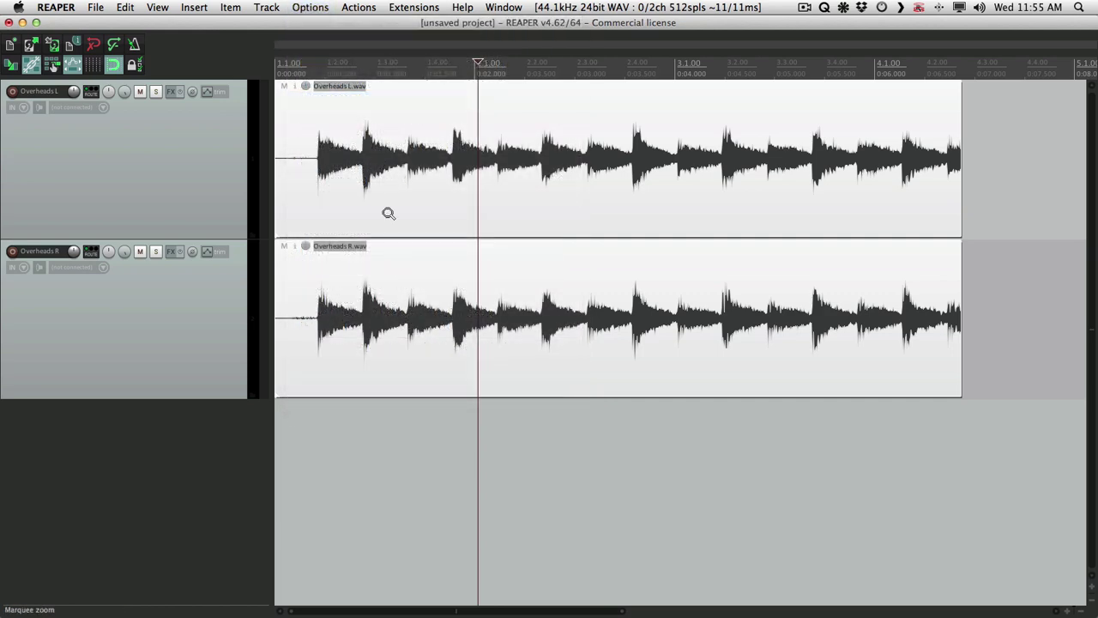
pyautogui.moveTo(361, 437); pyautogui.dragTo(381, 223)
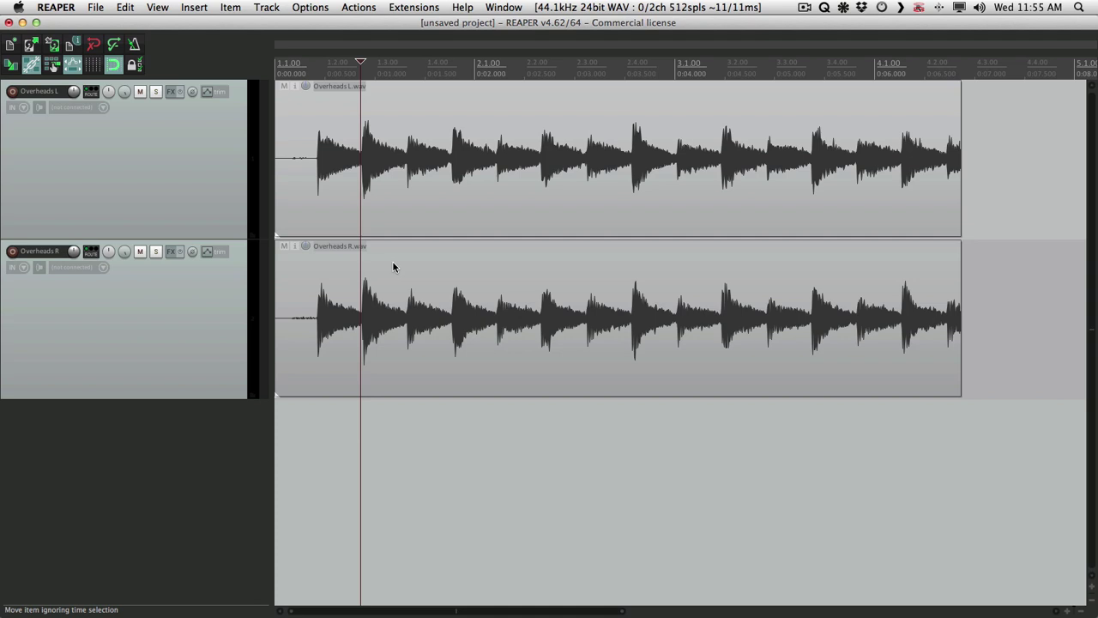
pyautogui.moveTo(393, 264); pyautogui.dragTo(396, 231)
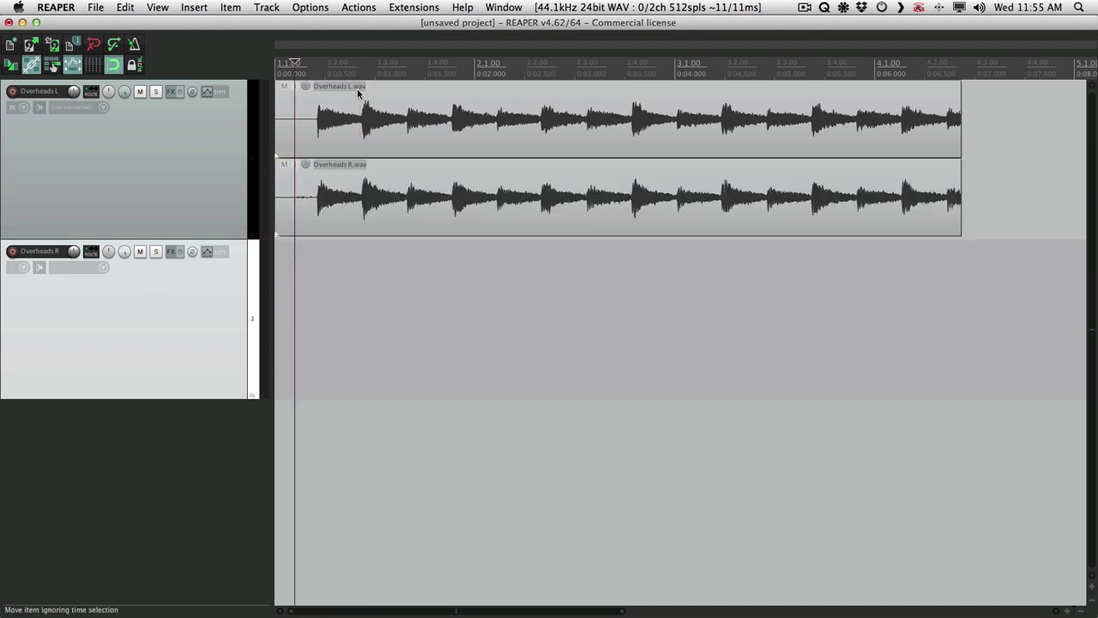
# Give the Overheads L item 'Items always mix' behaviour and pan its take 100% left
pyautogui.click(333, 103)
pyautogui.rightClick(321, 104)
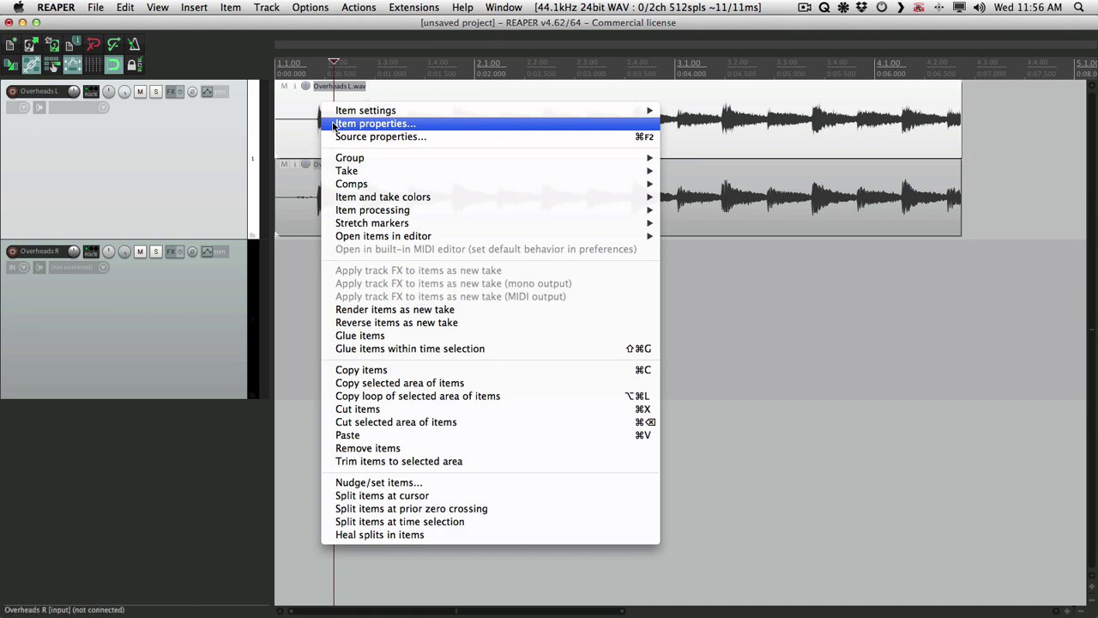
pyautogui.click(369, 124)
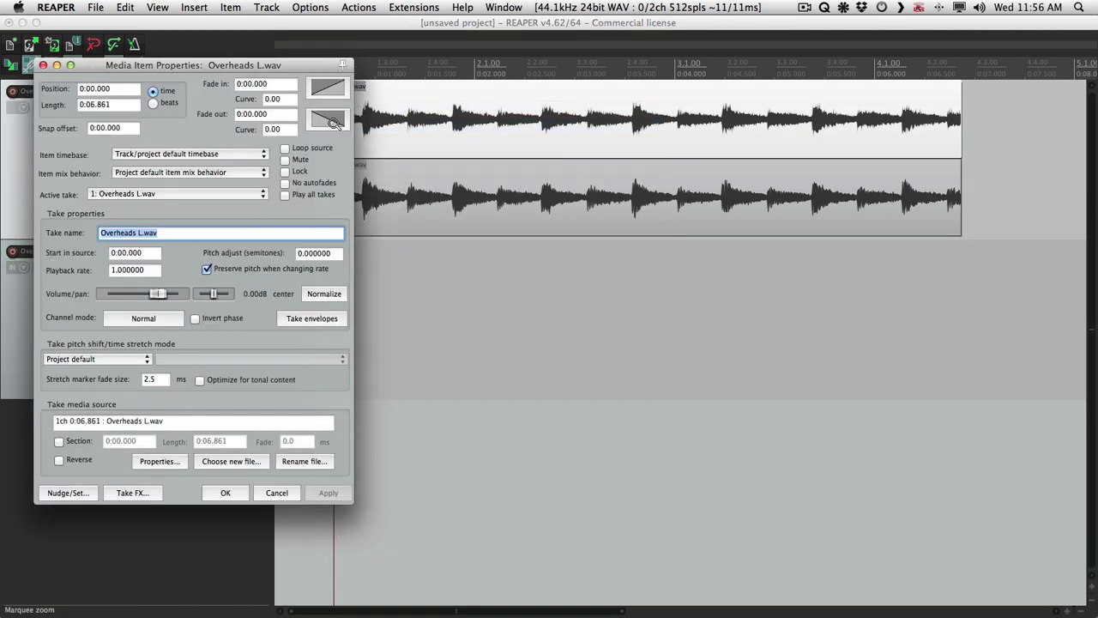
pyautogui.click(140, 175)
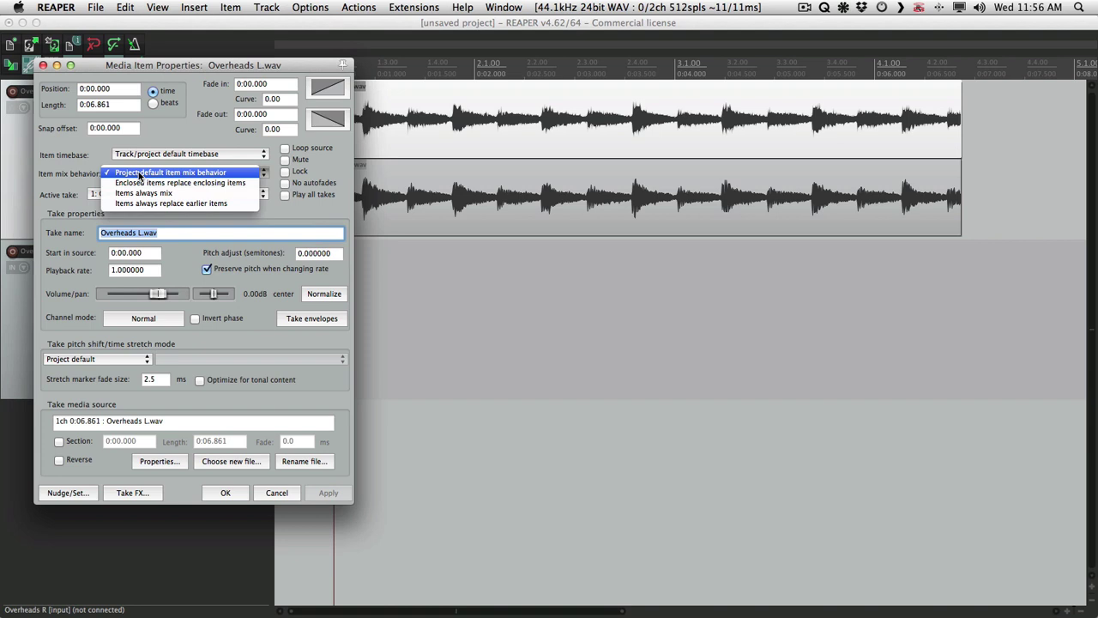
pyautogui.click(218, 194)
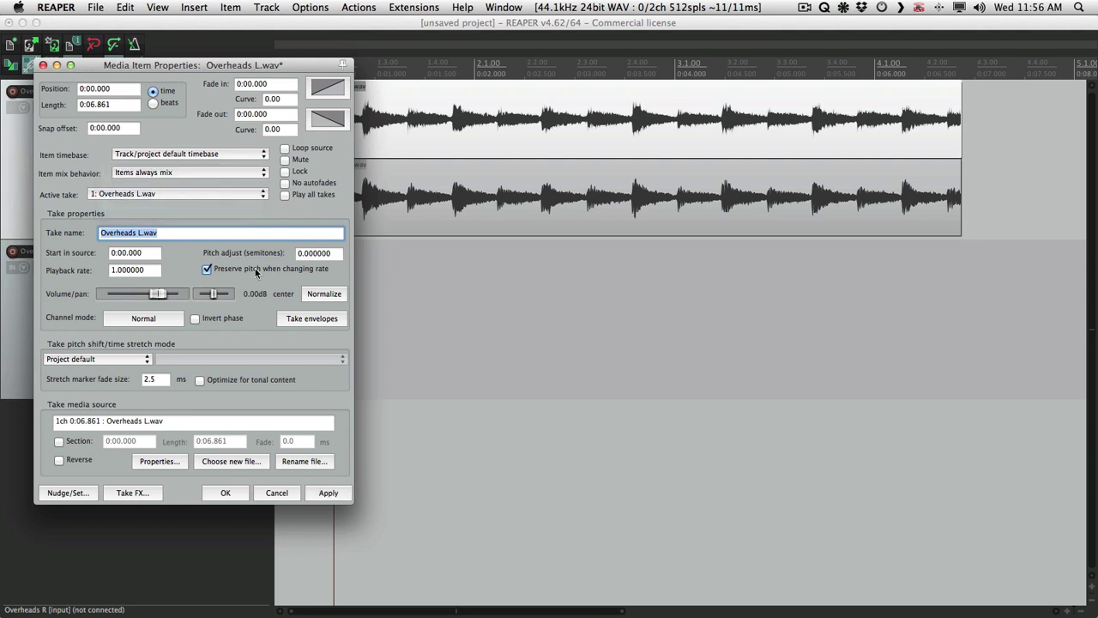
pyautogui.moveTo(214, 294); pyautogui.dragTo(189, 297)
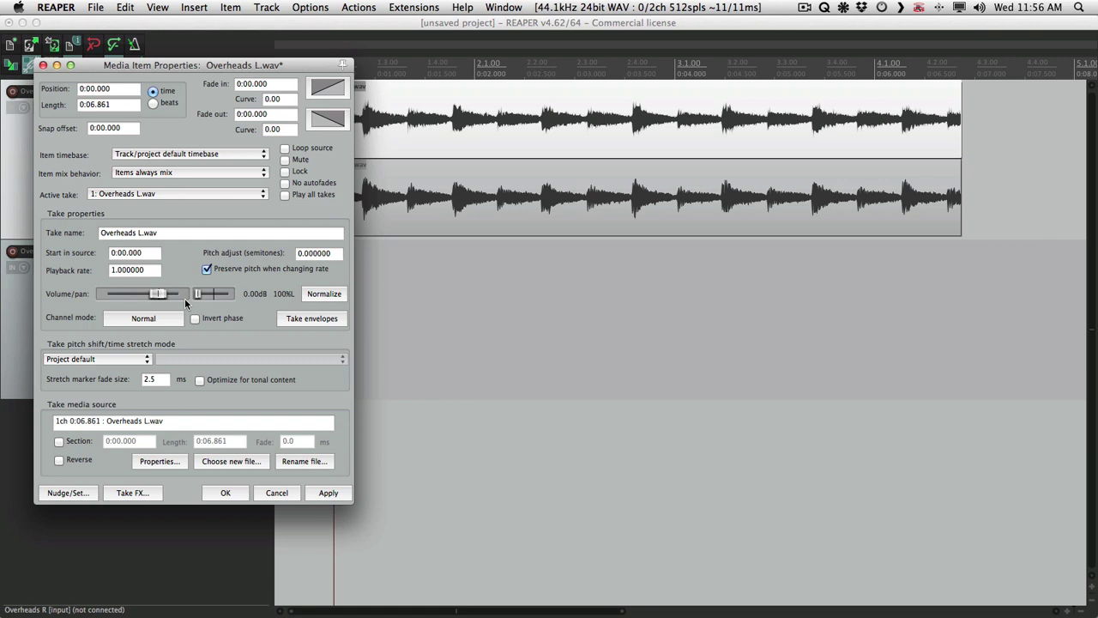
pyautogui.click(225, 493)
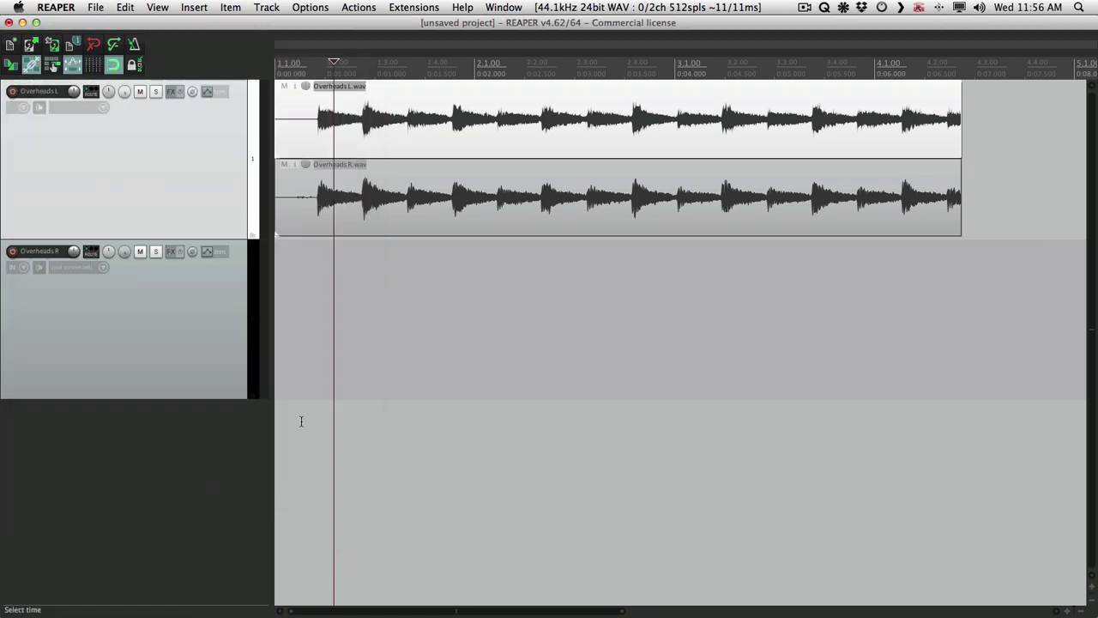
# Give the Overheads R item 'Items always mix' behaviour and pan its take 100% right
pyautogui.doubleClick(375, 175)
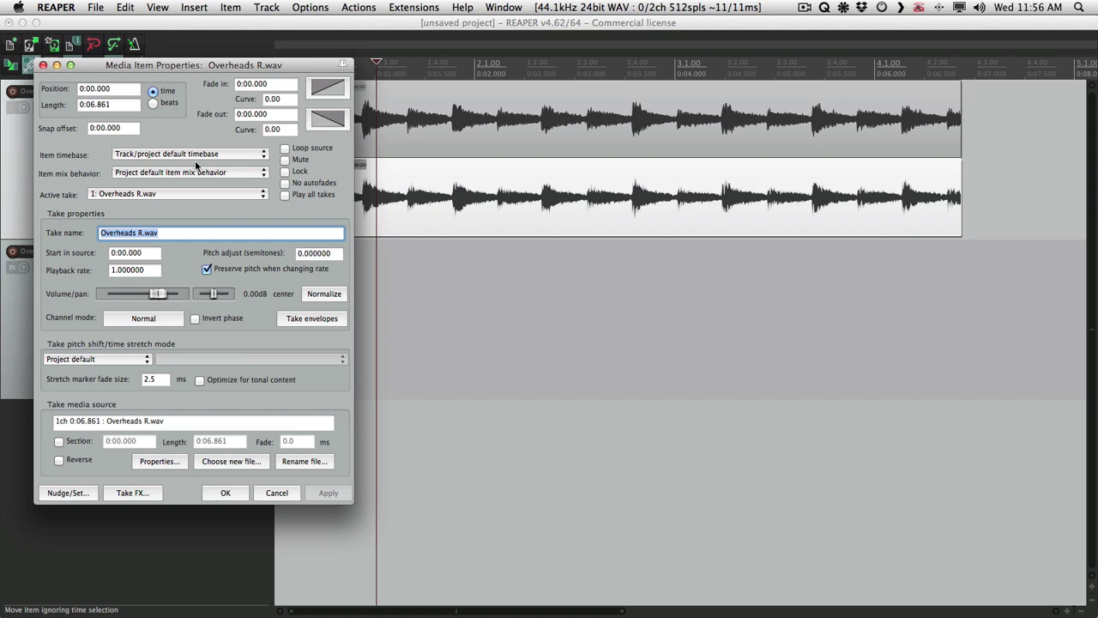
pyautogui.click(190, 172)
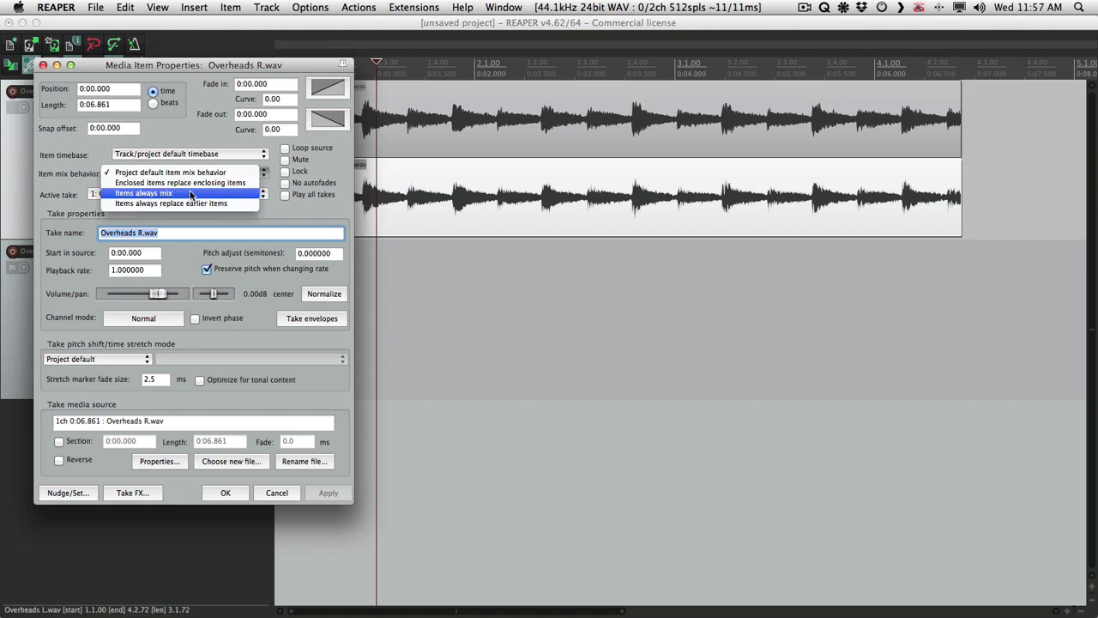
pyautogui.click(191, 193)
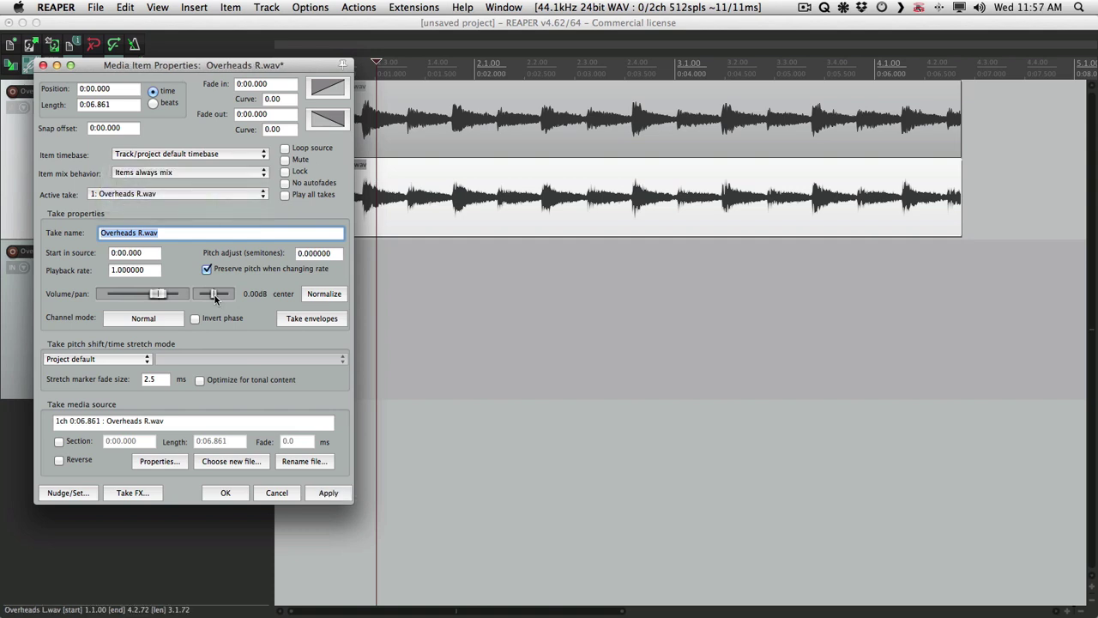
pyautogui.moveTo(213, 293); pyautogui.dragTo(242, 299)
pyautogui.click(226, 491)
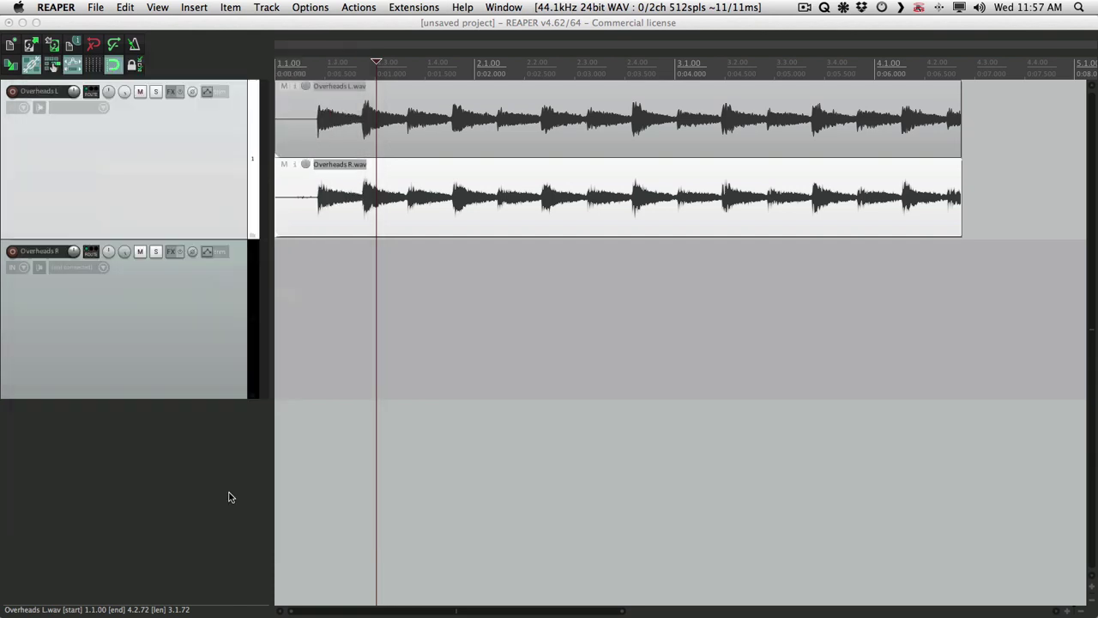
pyautogui.click(302, 301)
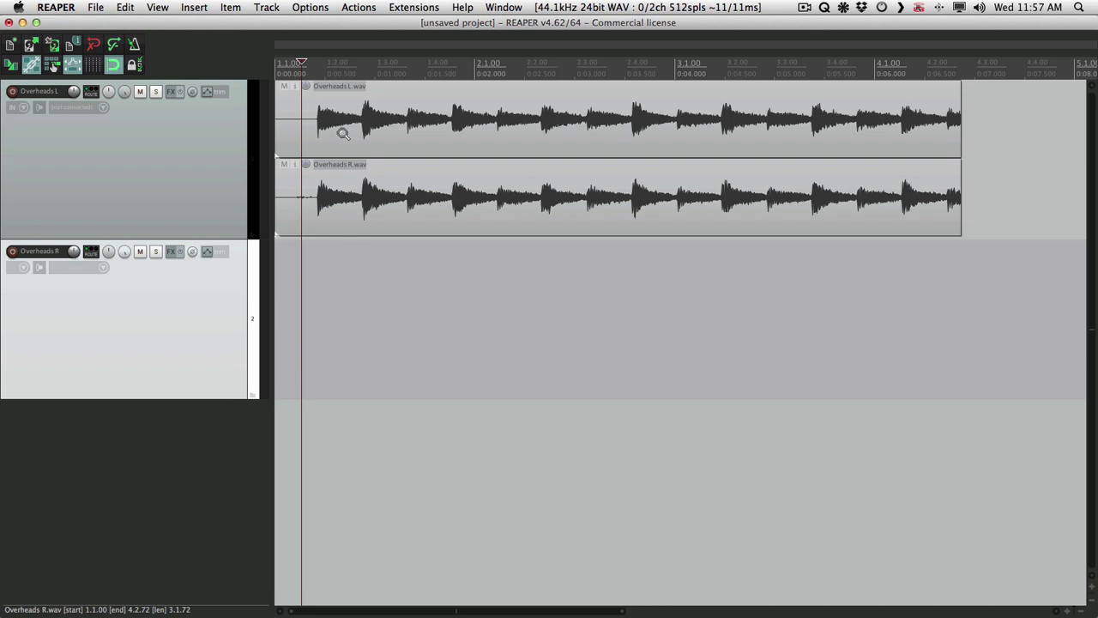
pyautogui.click(307, 279)
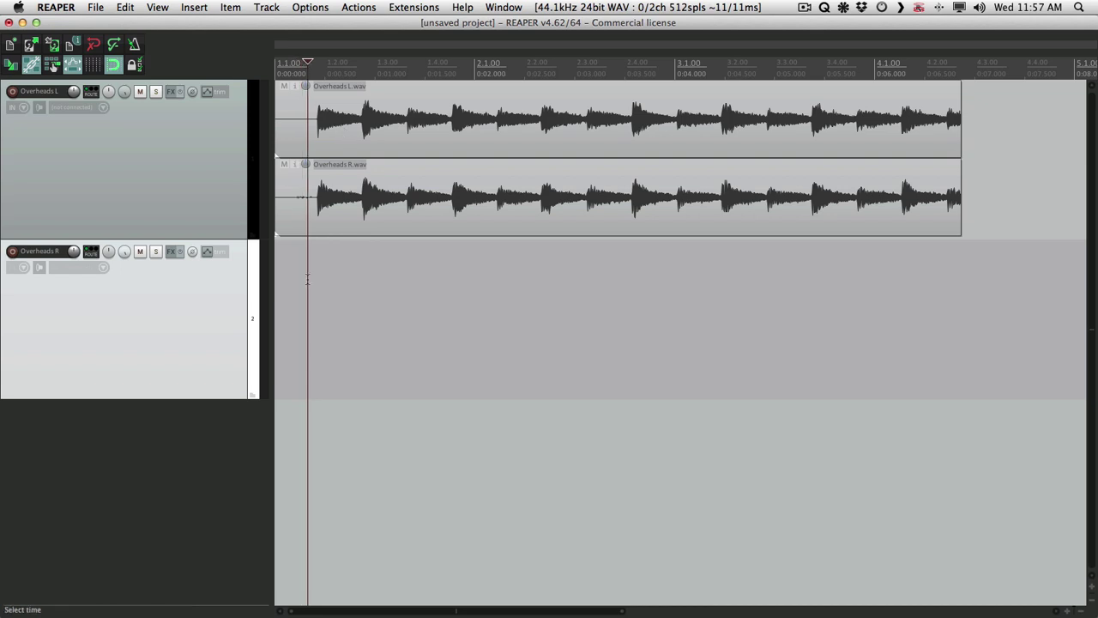
pyautogui.press('space')
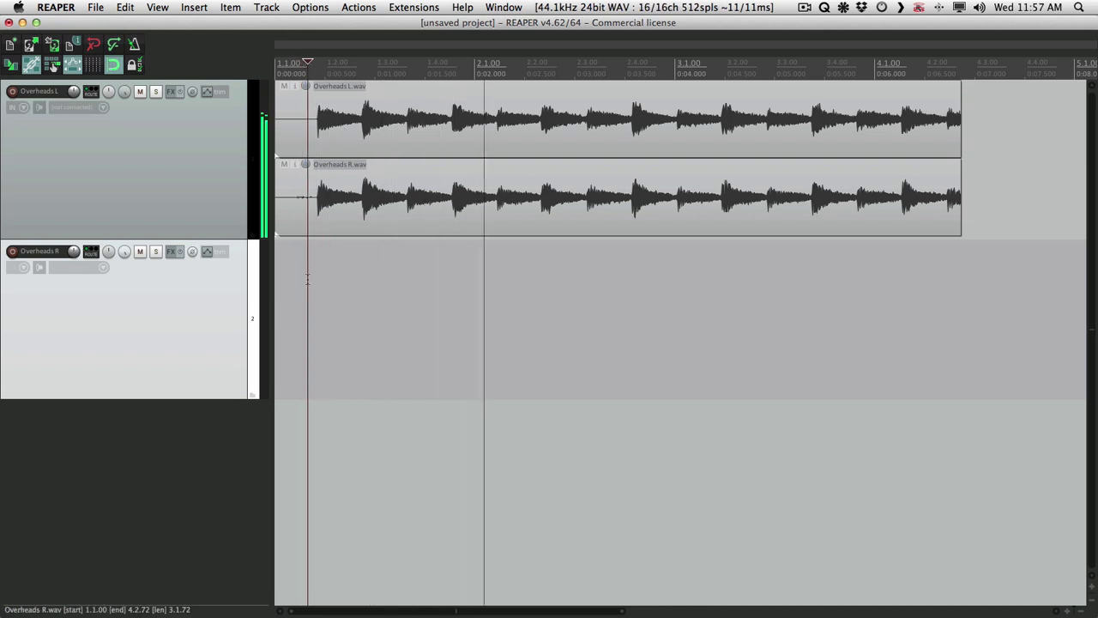
pyautogui.press('space')
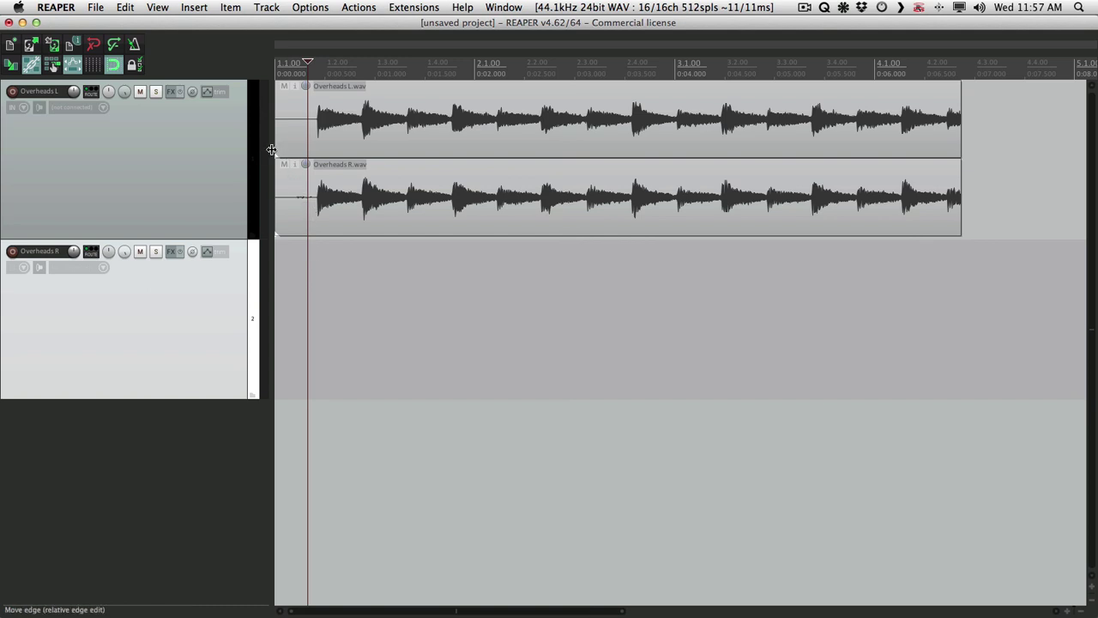
pyautogui.click(284, 89)
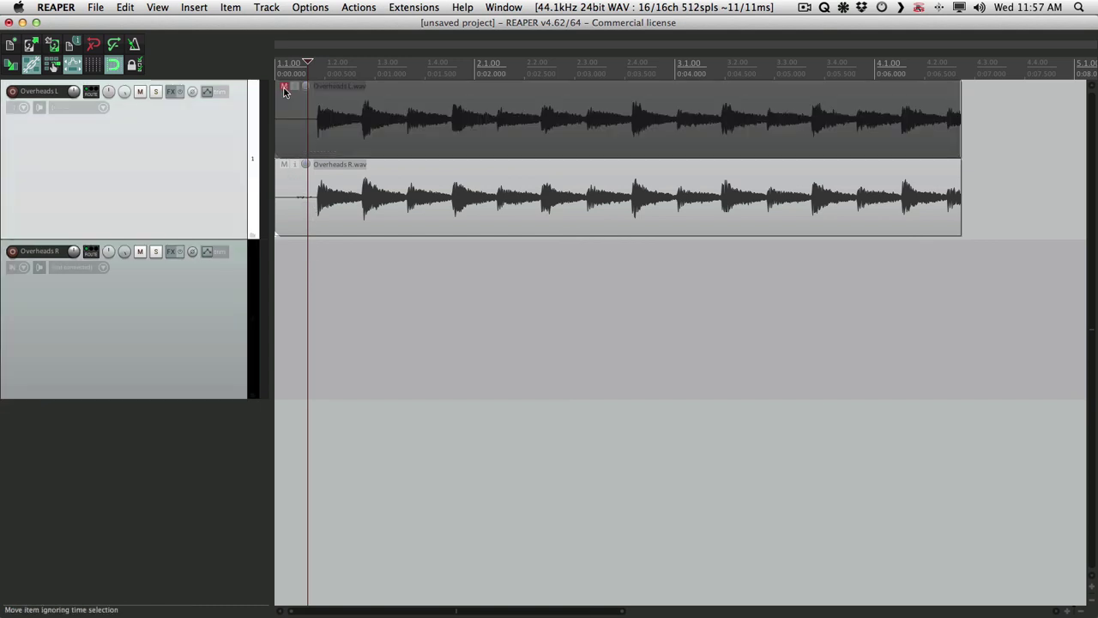
pyautogui.press('space')
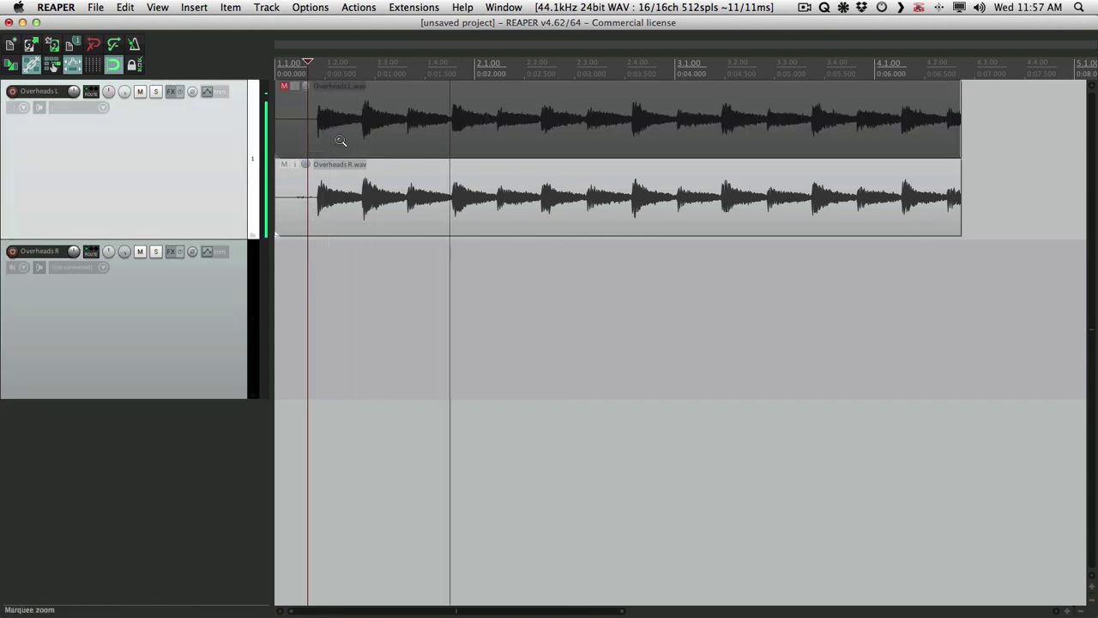
pyautogui.press('space')
pyautogui.click(284, 89)
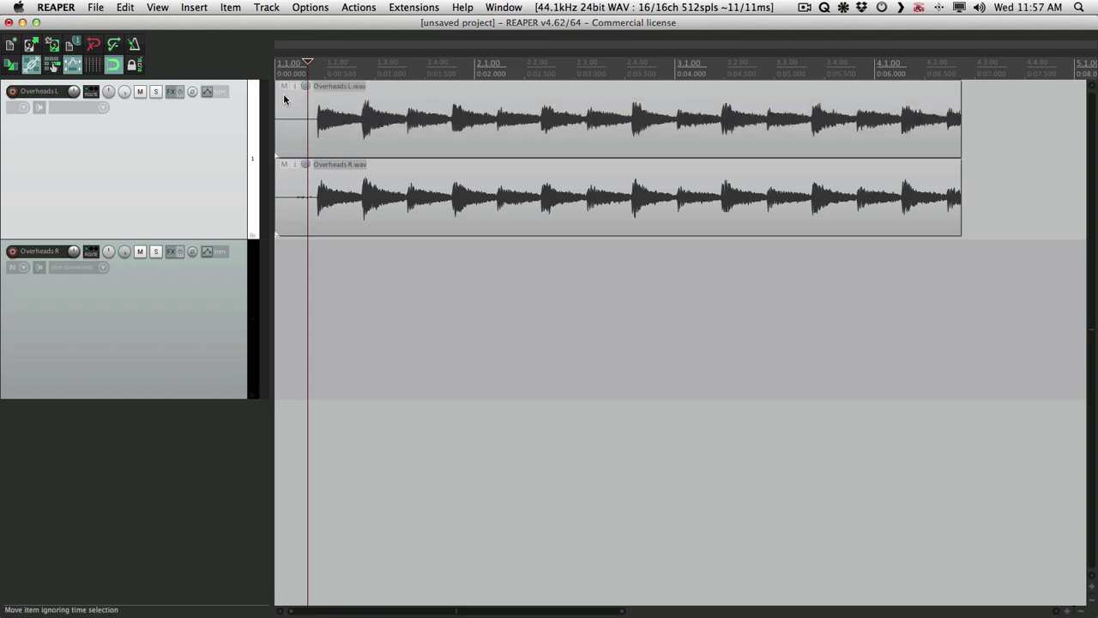
pyautogui.click(284, 163)
pyautogui.press('space')
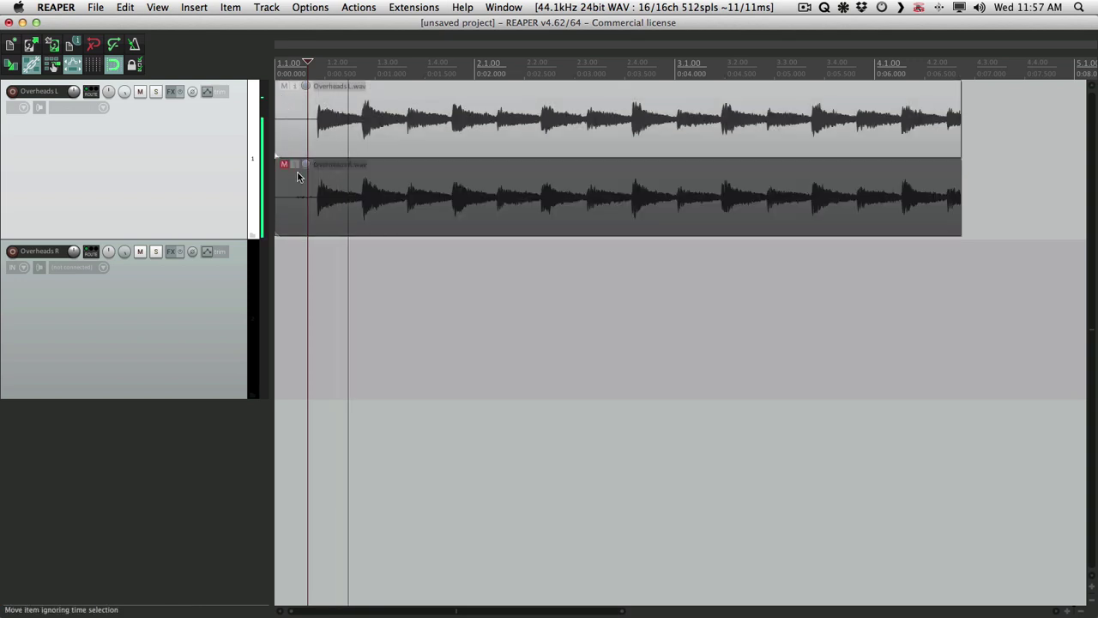
pyautogui.press('space')
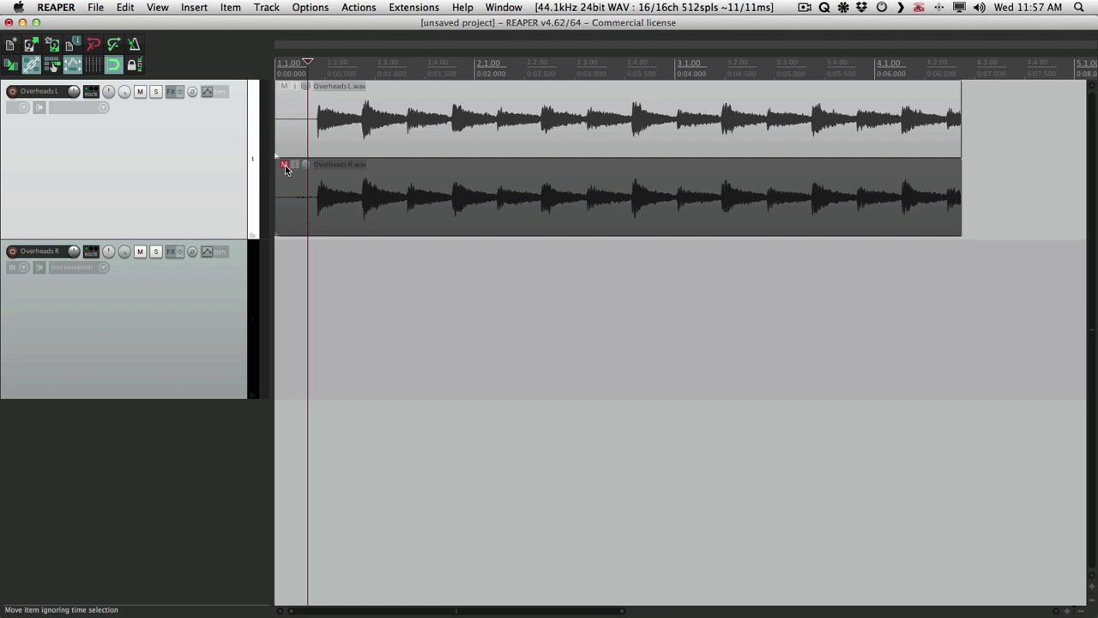
pyautogui.click(284, 164)
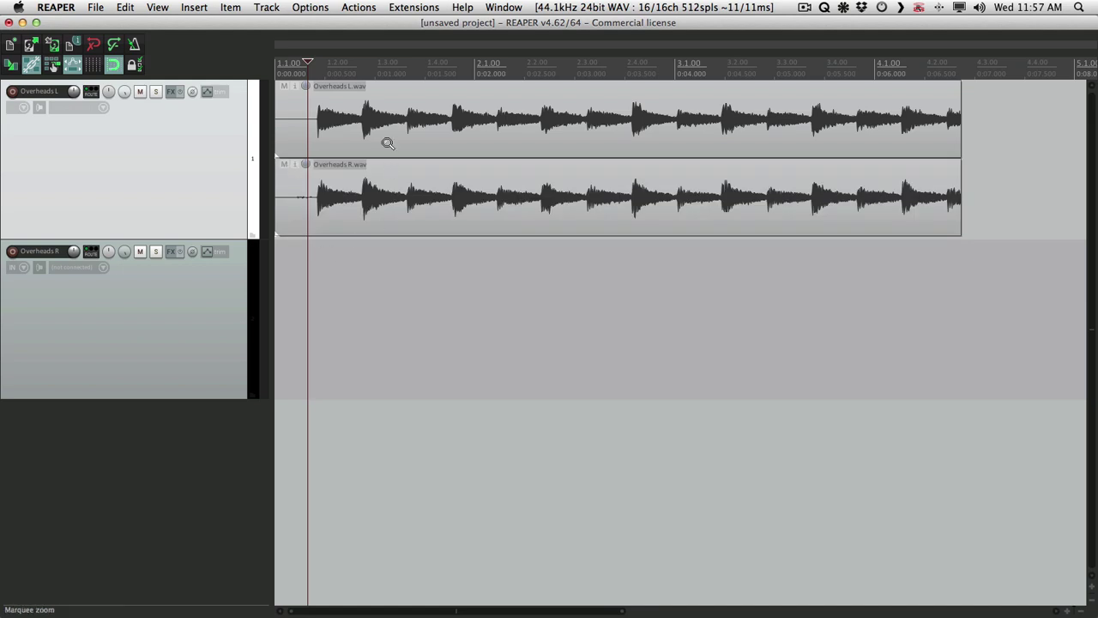
# Select both Overheads L and Overheads R items and join them with Item > Group > Group items
pyautogui.click(346, 114)
pyautogui.keyDown('ctrl'); pyautogui.click(361, 177); pyautogui.keyUp('ctrl')
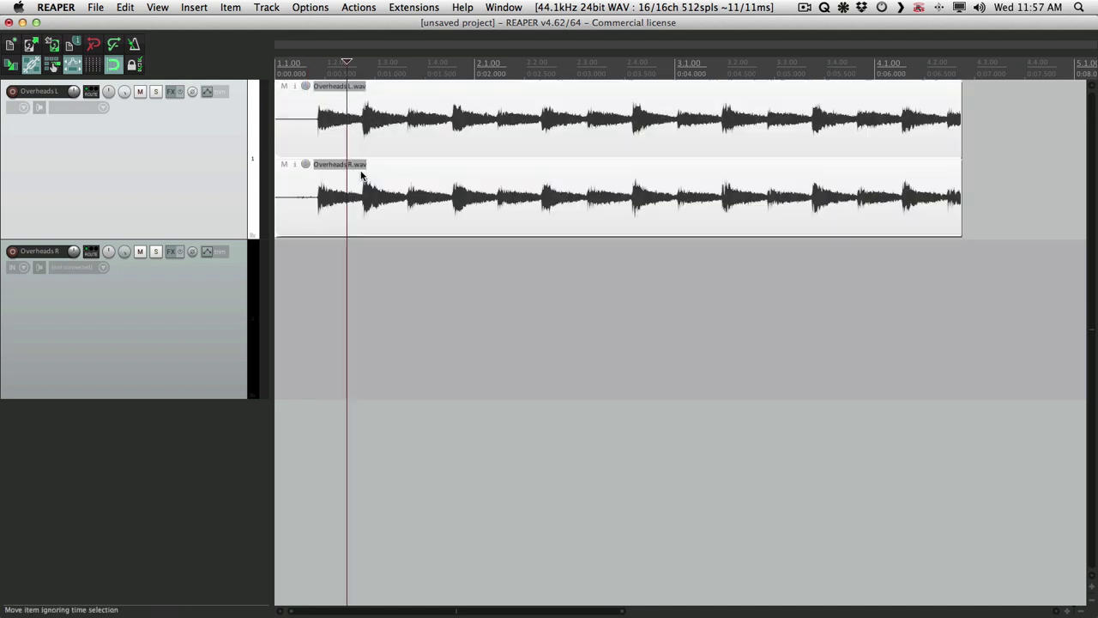
pyautogui.click(232, 8)
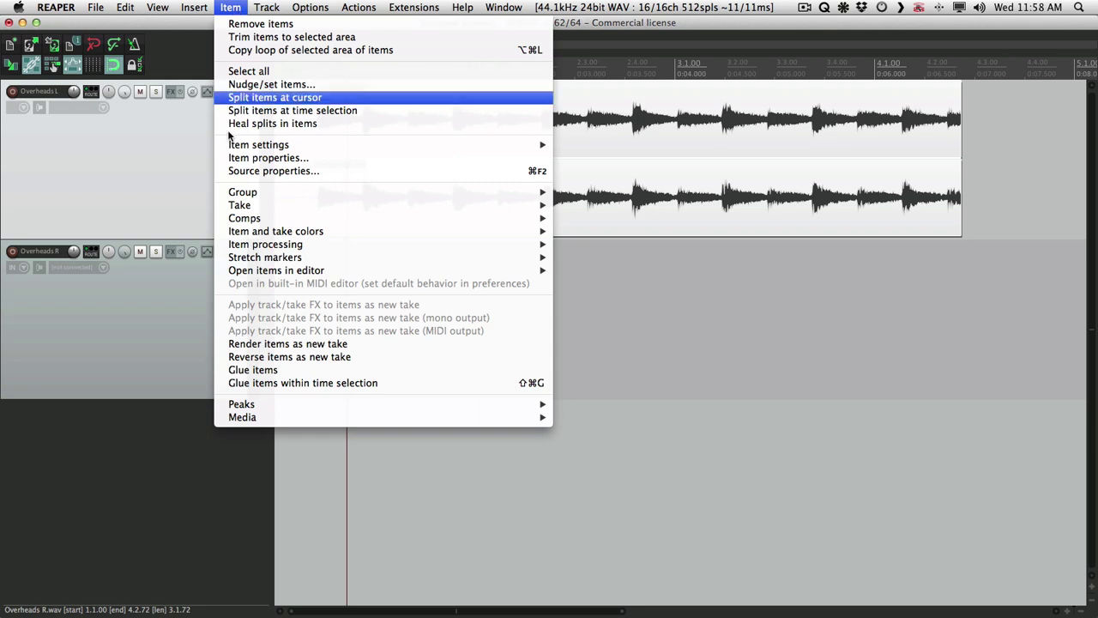
pyautogui.moveTo(230, 192)
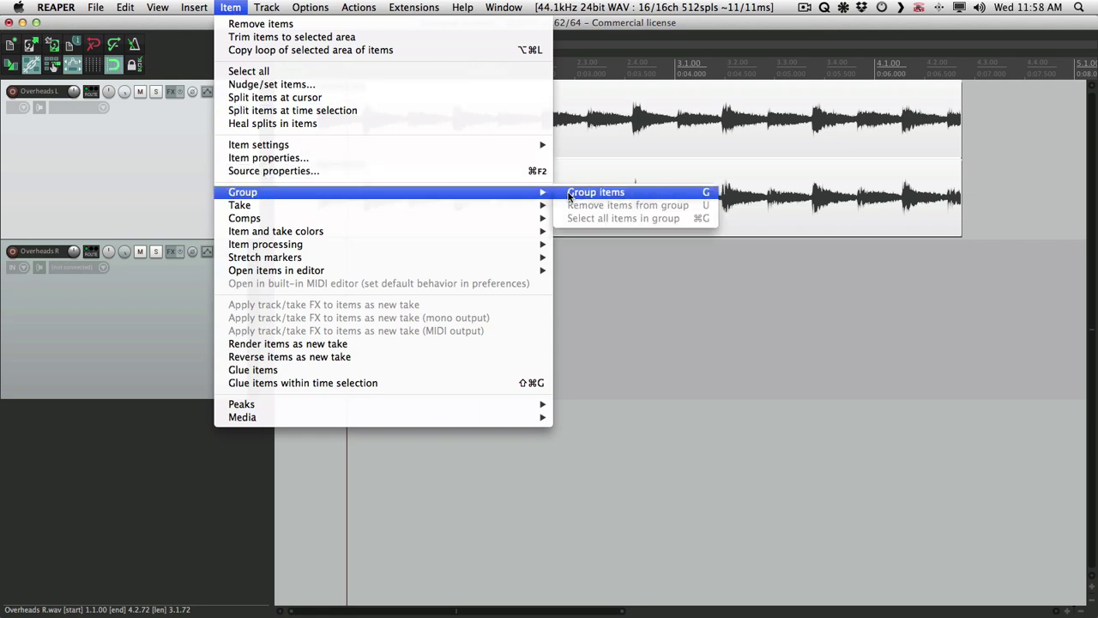
pyautogui.click(596, 192)
pyautogui.click(391, 198)
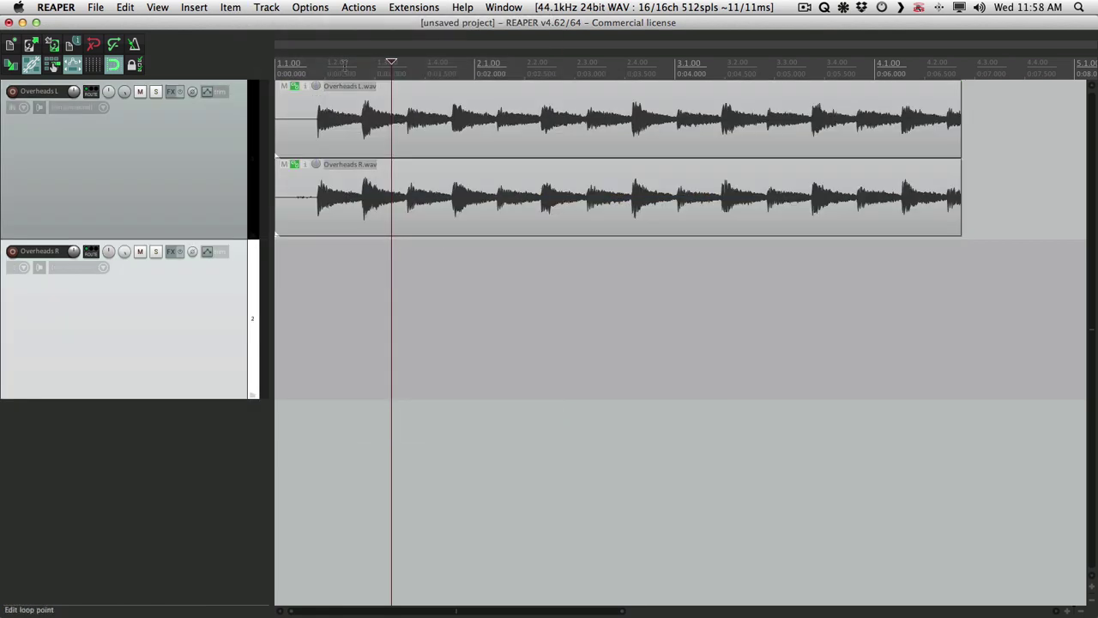
# Drag the grouped overhead items and trim their left edge so they start near 0:01.000
pyautogui.moveTo(341, 101); pyautogui.dragTo(443, 174)
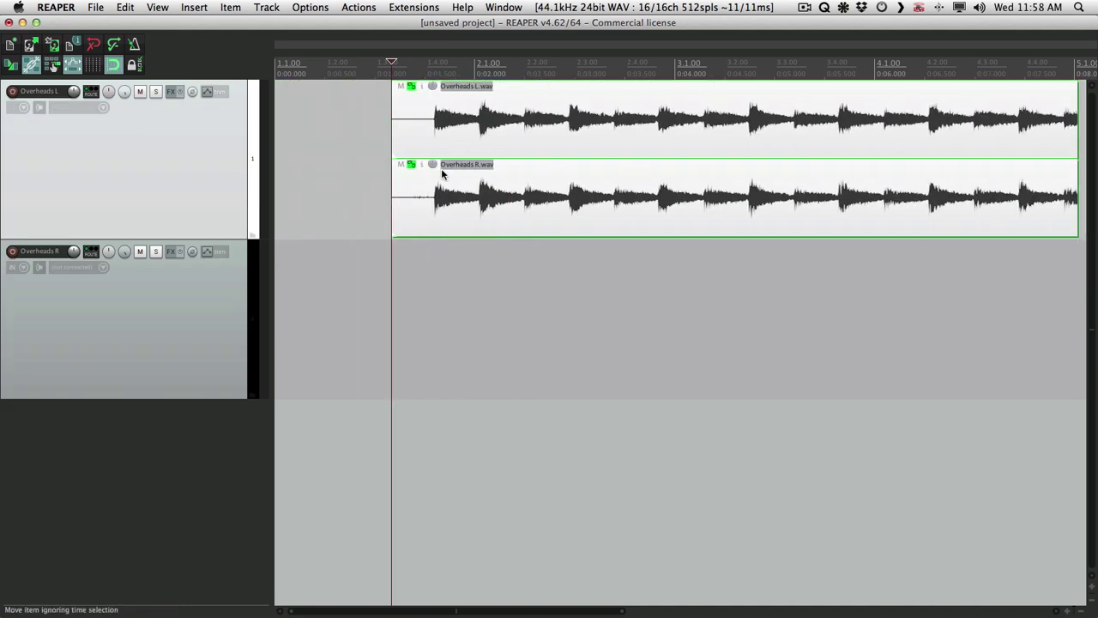
pyautogui.moveTo(443, 174); pyautogui.dragTo(422, 193)
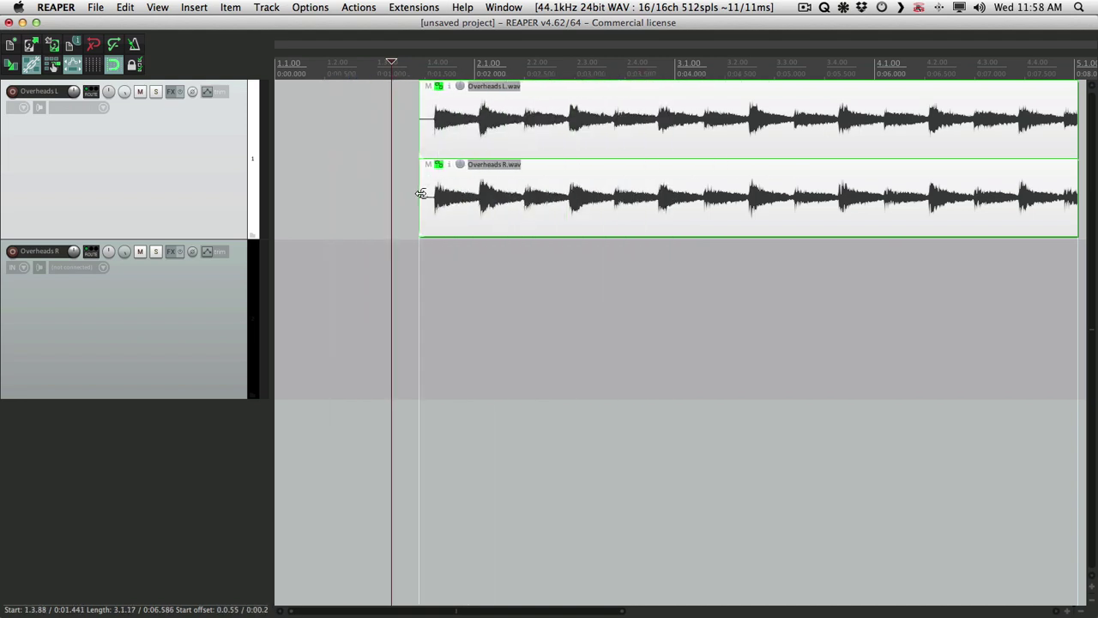
pyautogui.moveTo(474, 103); pyautogui.dragTo(506, 112)
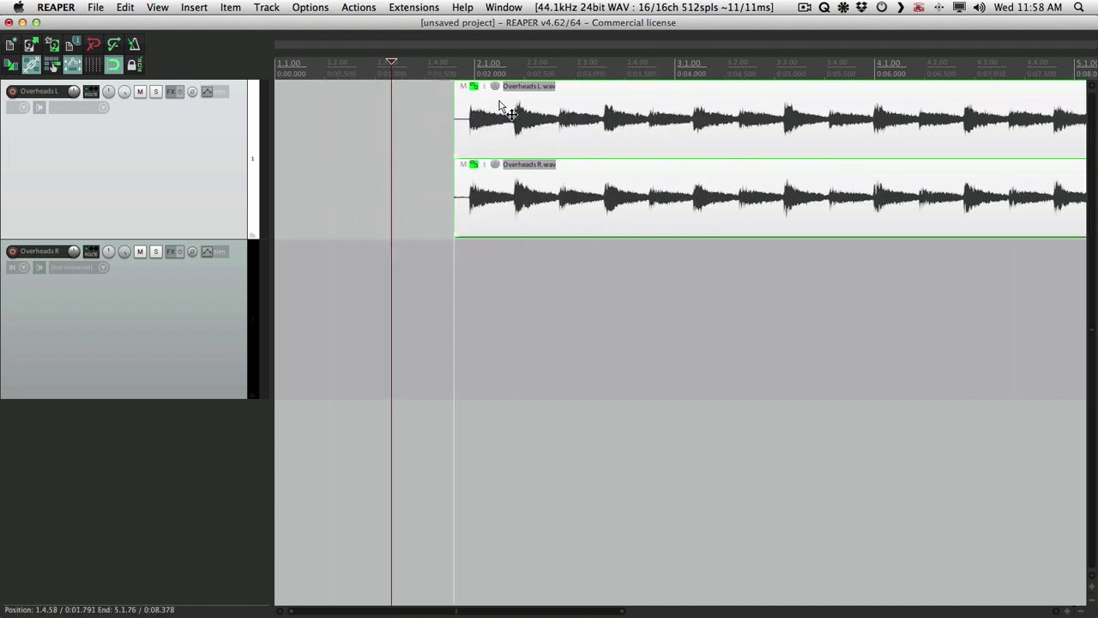
pyautogui.click(434, 114)
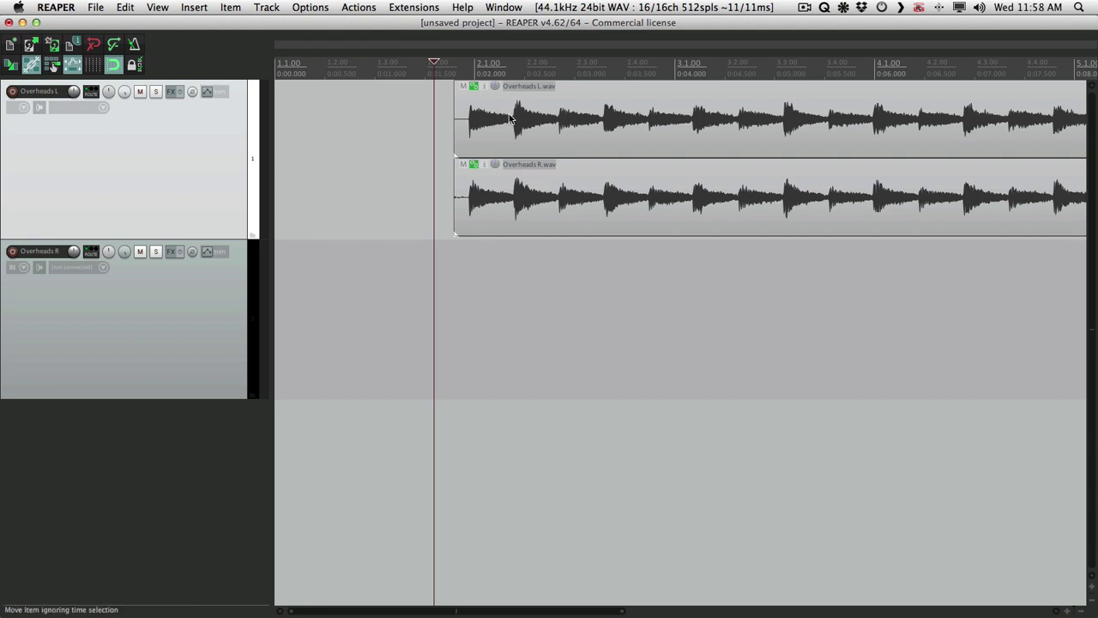
pyautogui.moveTo(509, 121); pyautogui.dragTo(433, 127)
pyautogui.click(356, 135)
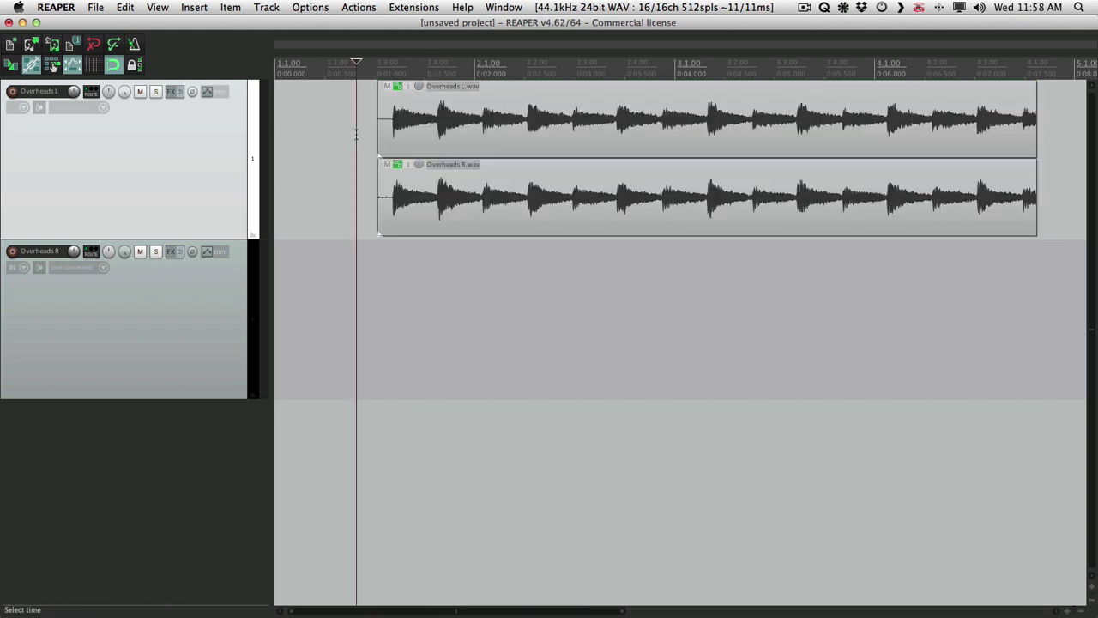